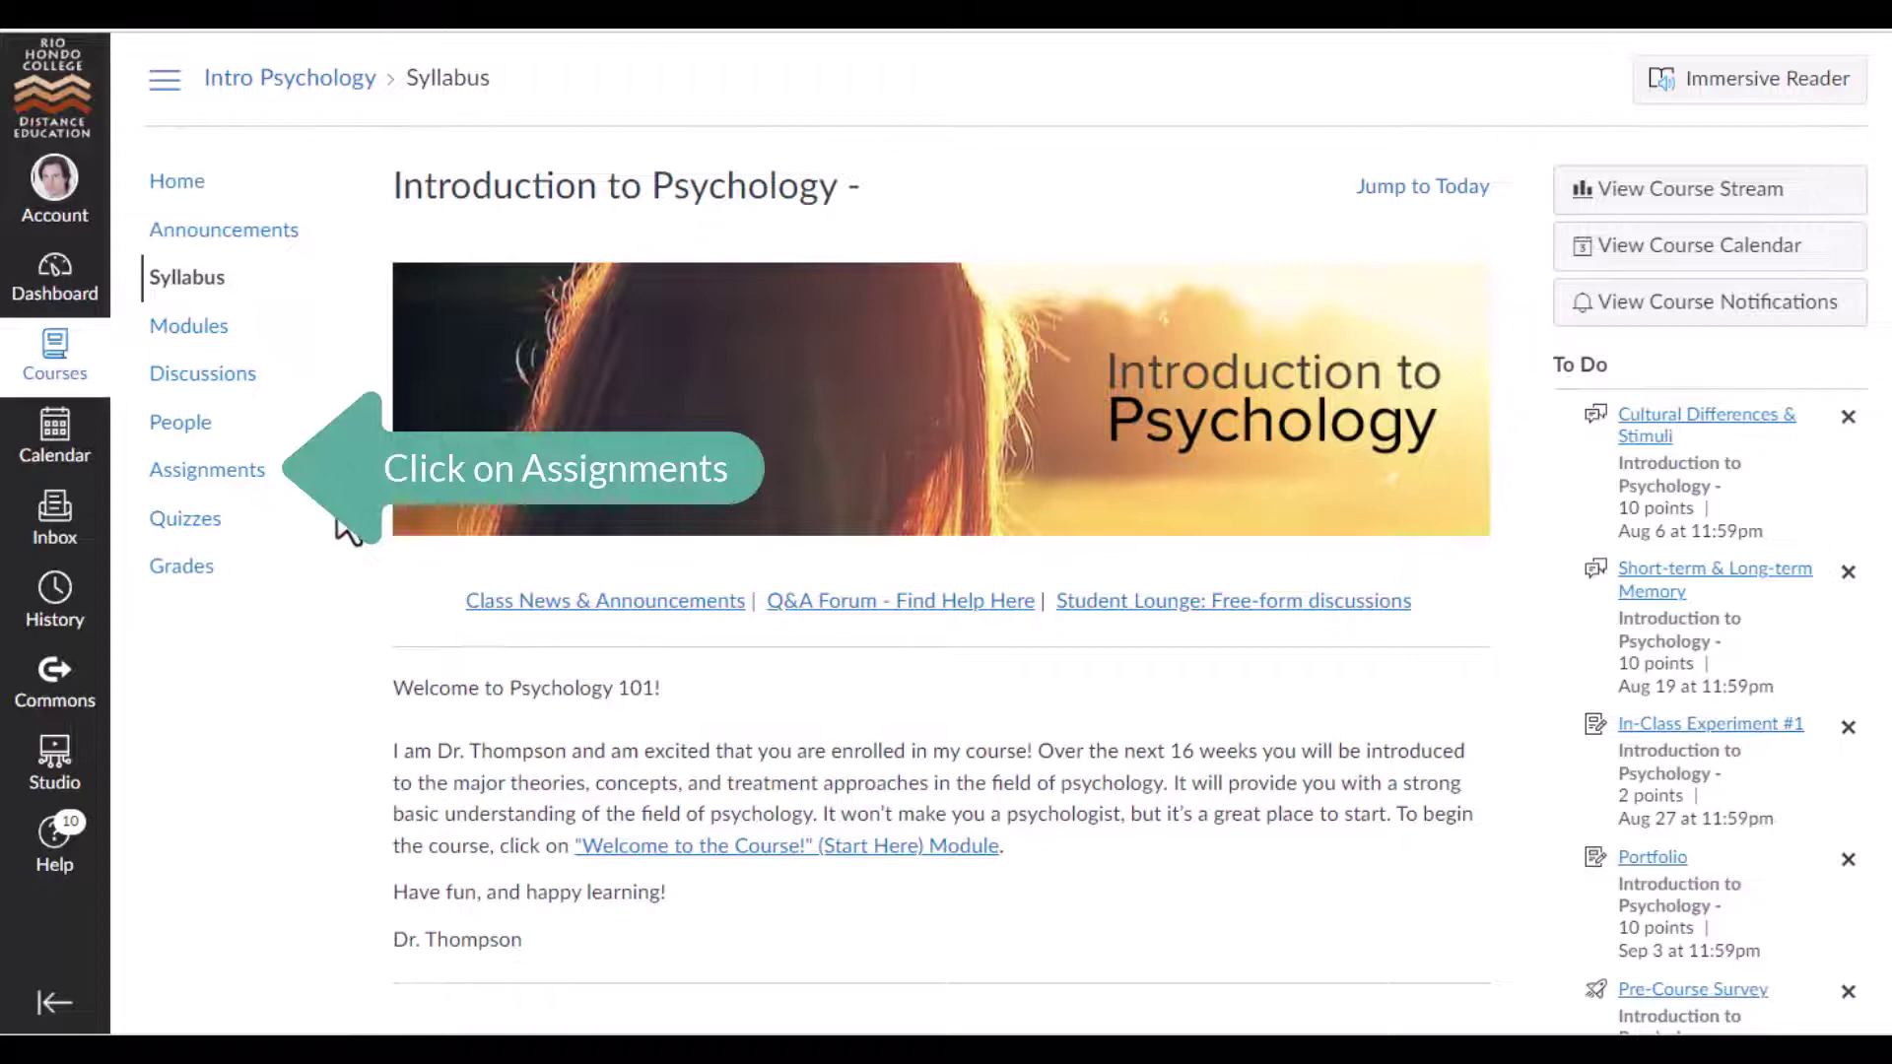
Open the Assignments list for the Intro Psychology course
{"action": "left_click", "coordinate": [192, 470]}
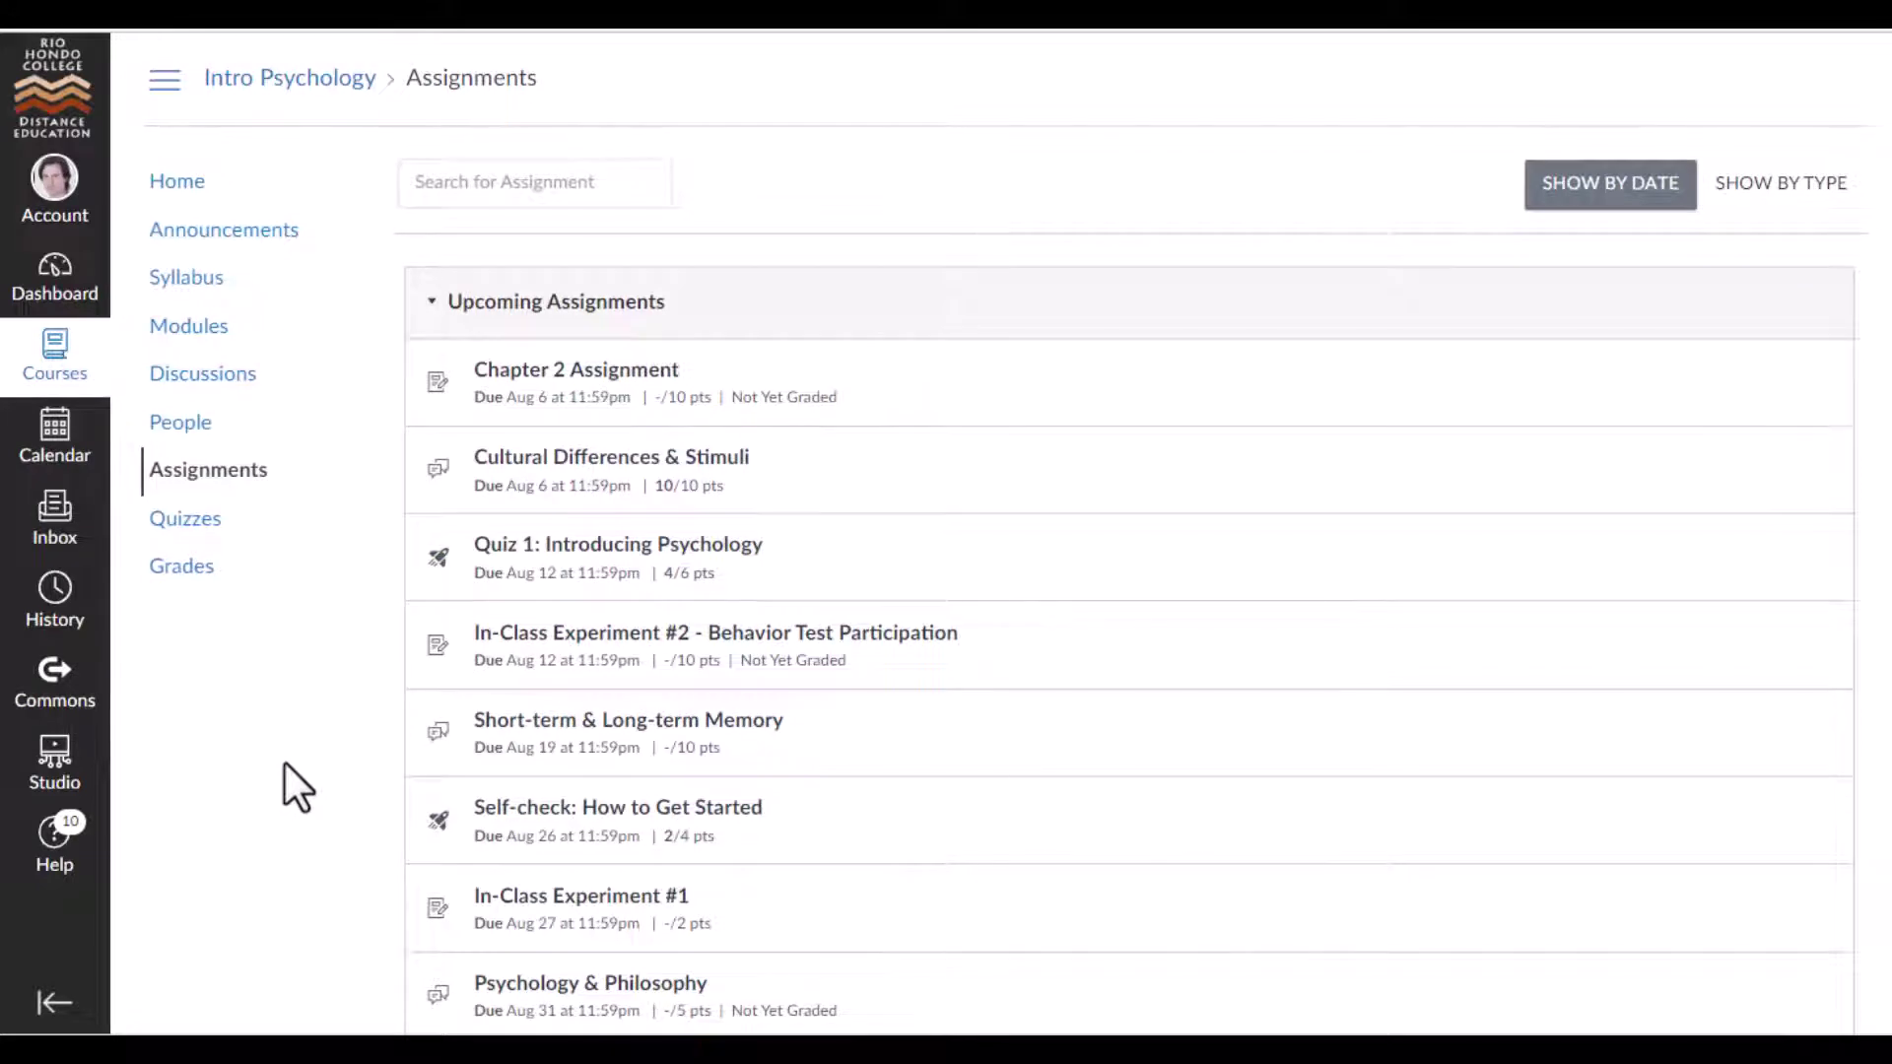
{"action": "scroll", "coordinate": [286, 763], "scroll_direction": "down", "scroll_amount": 2}
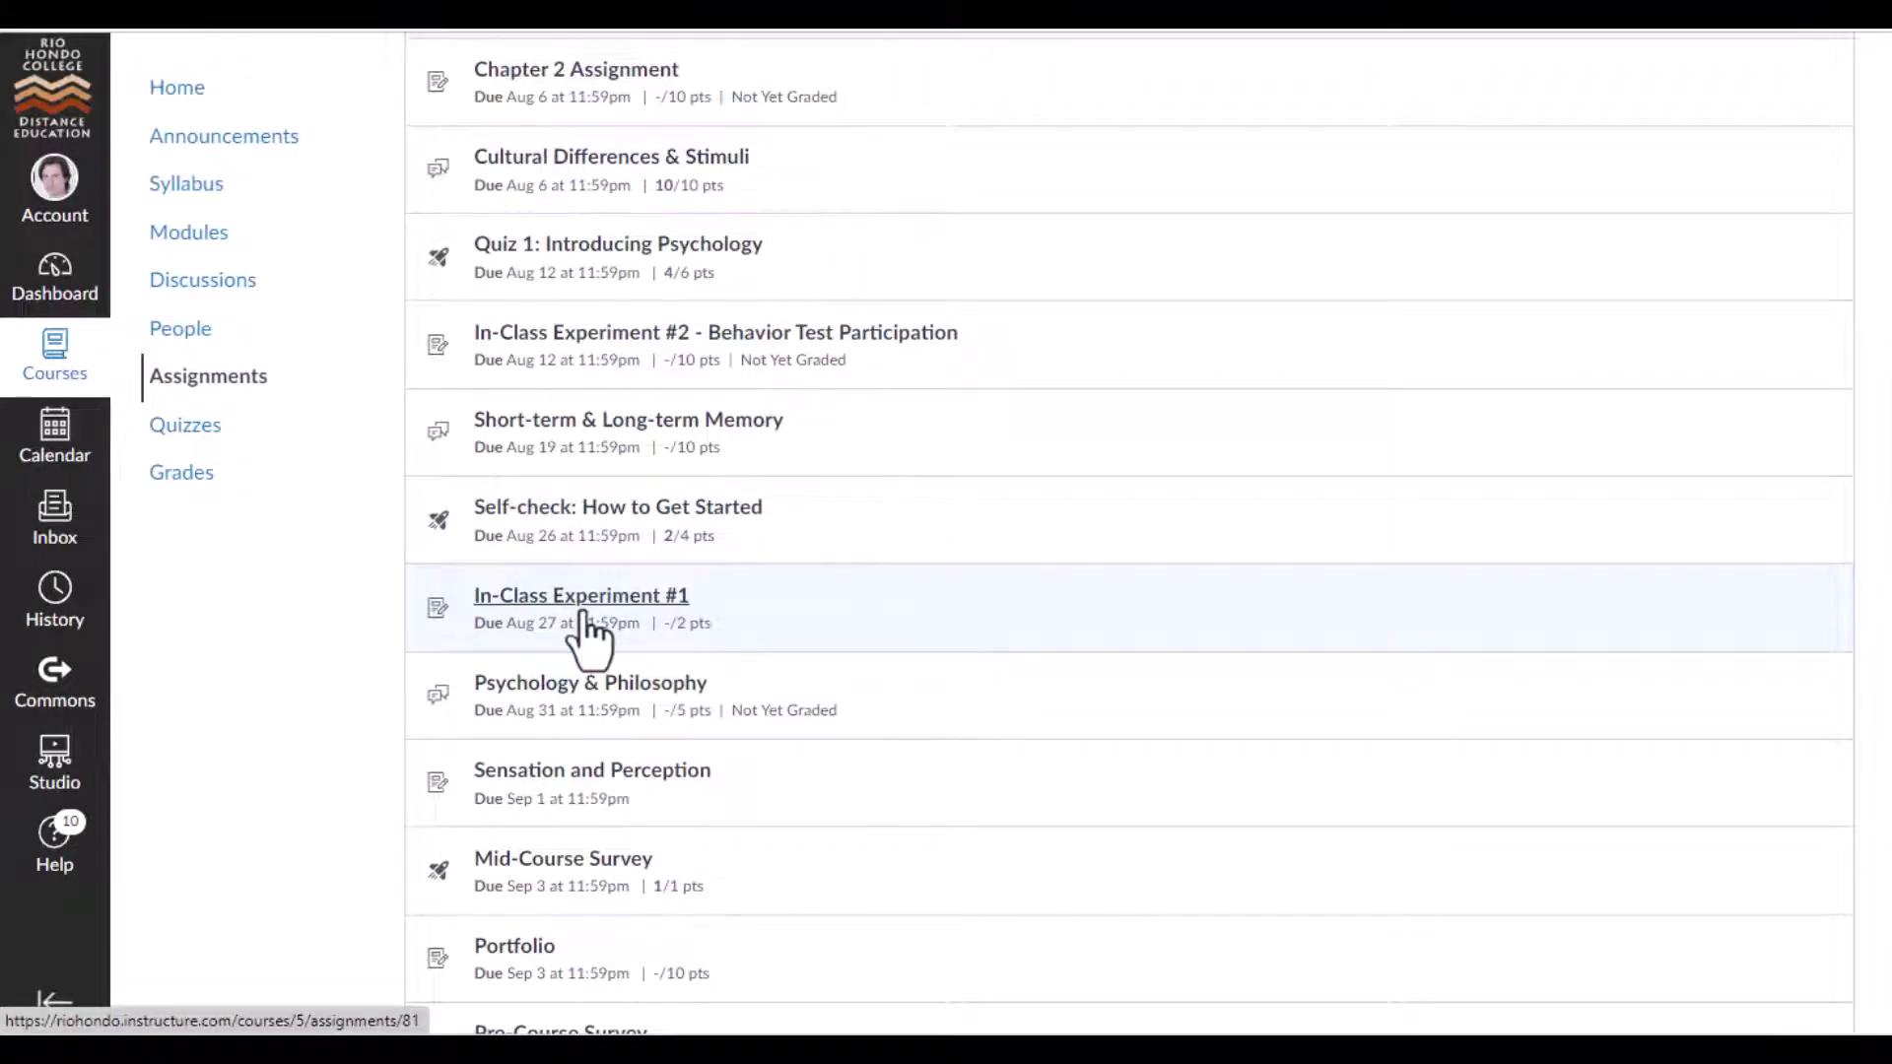
Open the In-Class Experiment #1 assignment from the Assignments list
{"action": "left_click", "coordinate": [592, 629]}
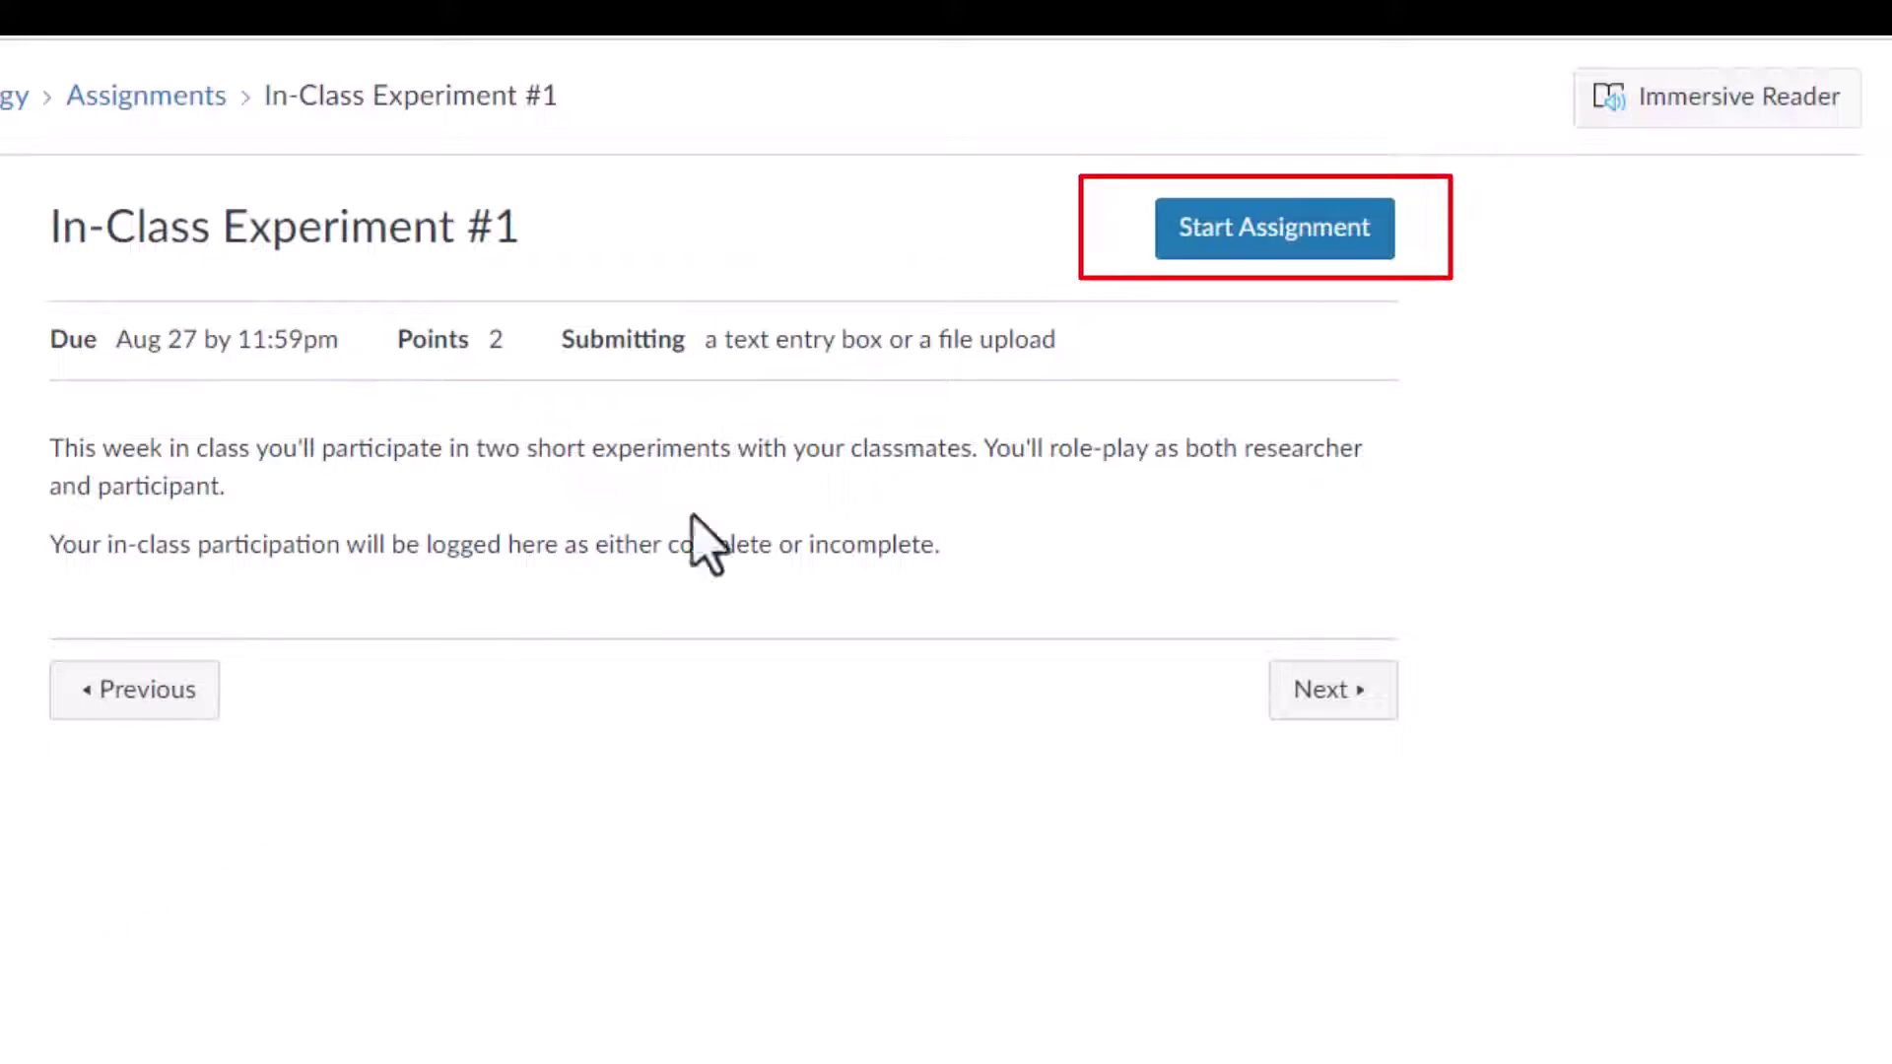
Start the In-Class Experiment #1 submission and browse for a file on the File Upload tab
{"action": "left_click", "coordinate": [1204, 263]}
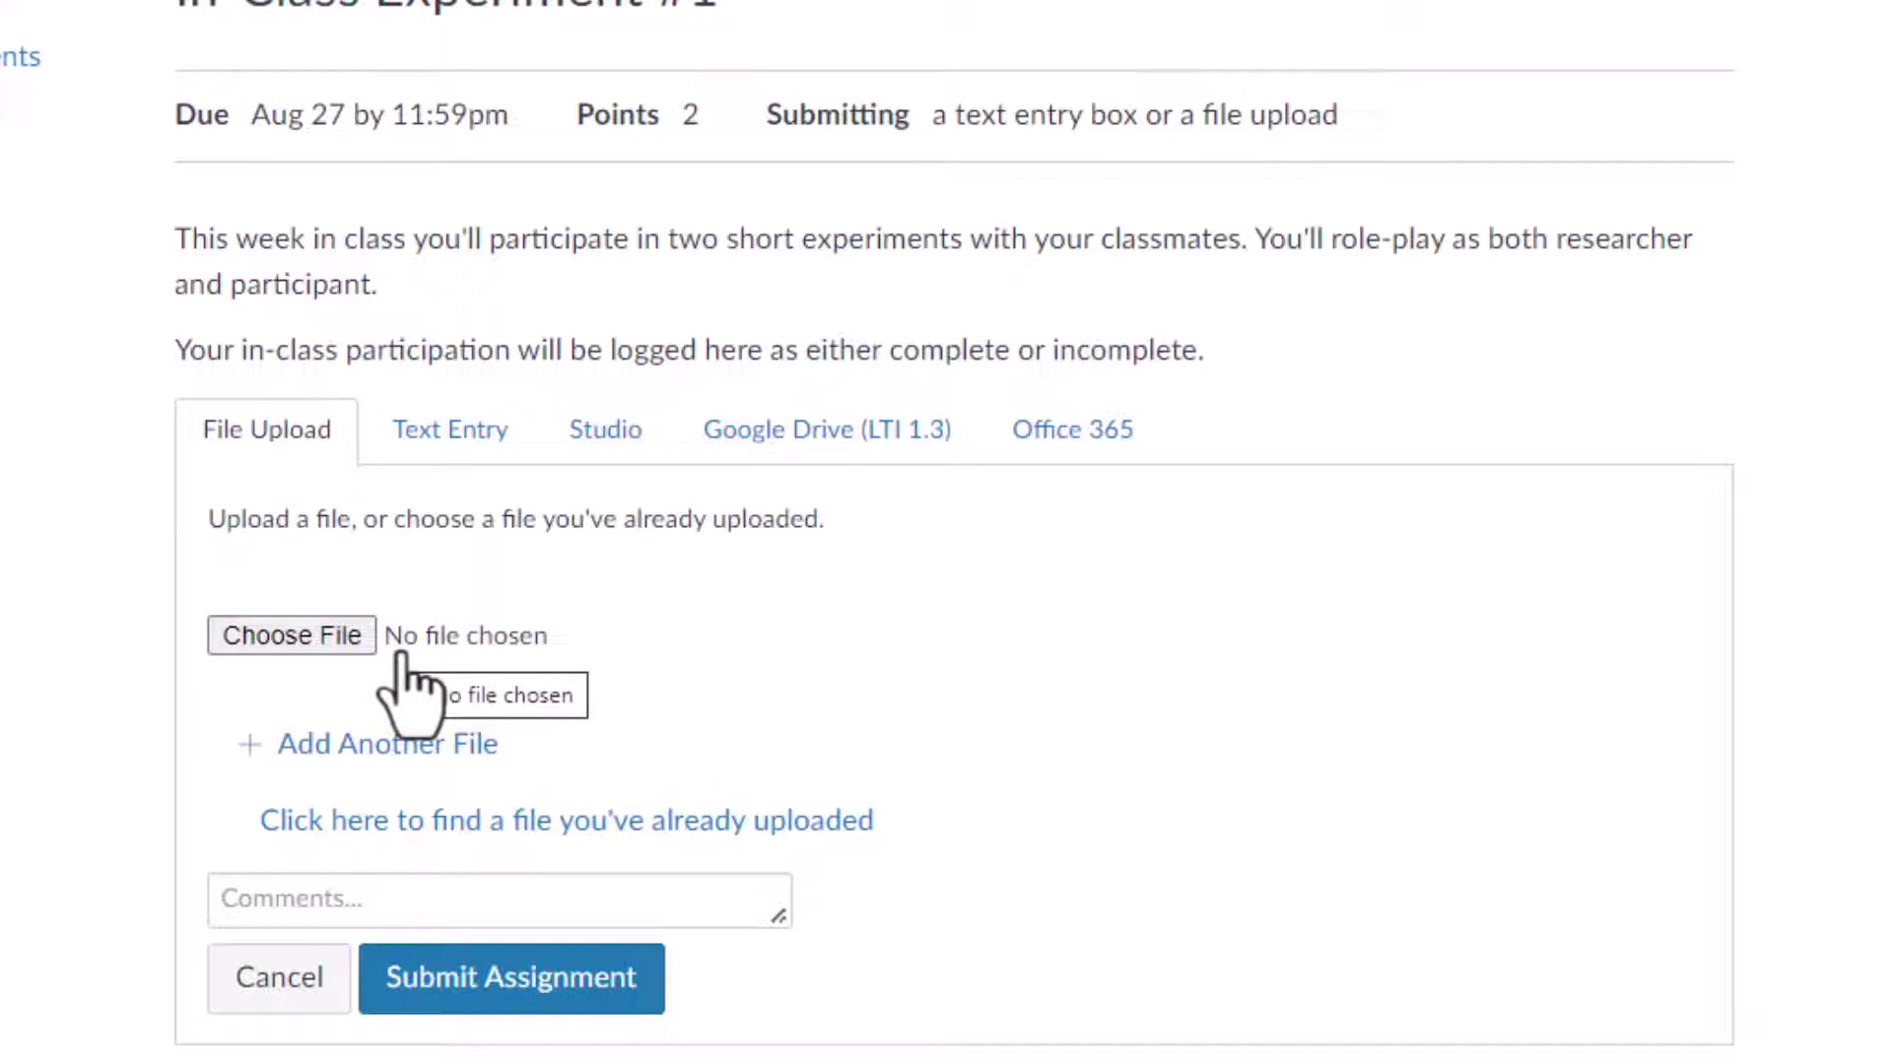
{"action": "left_click", "coordinate": [285, 644]}
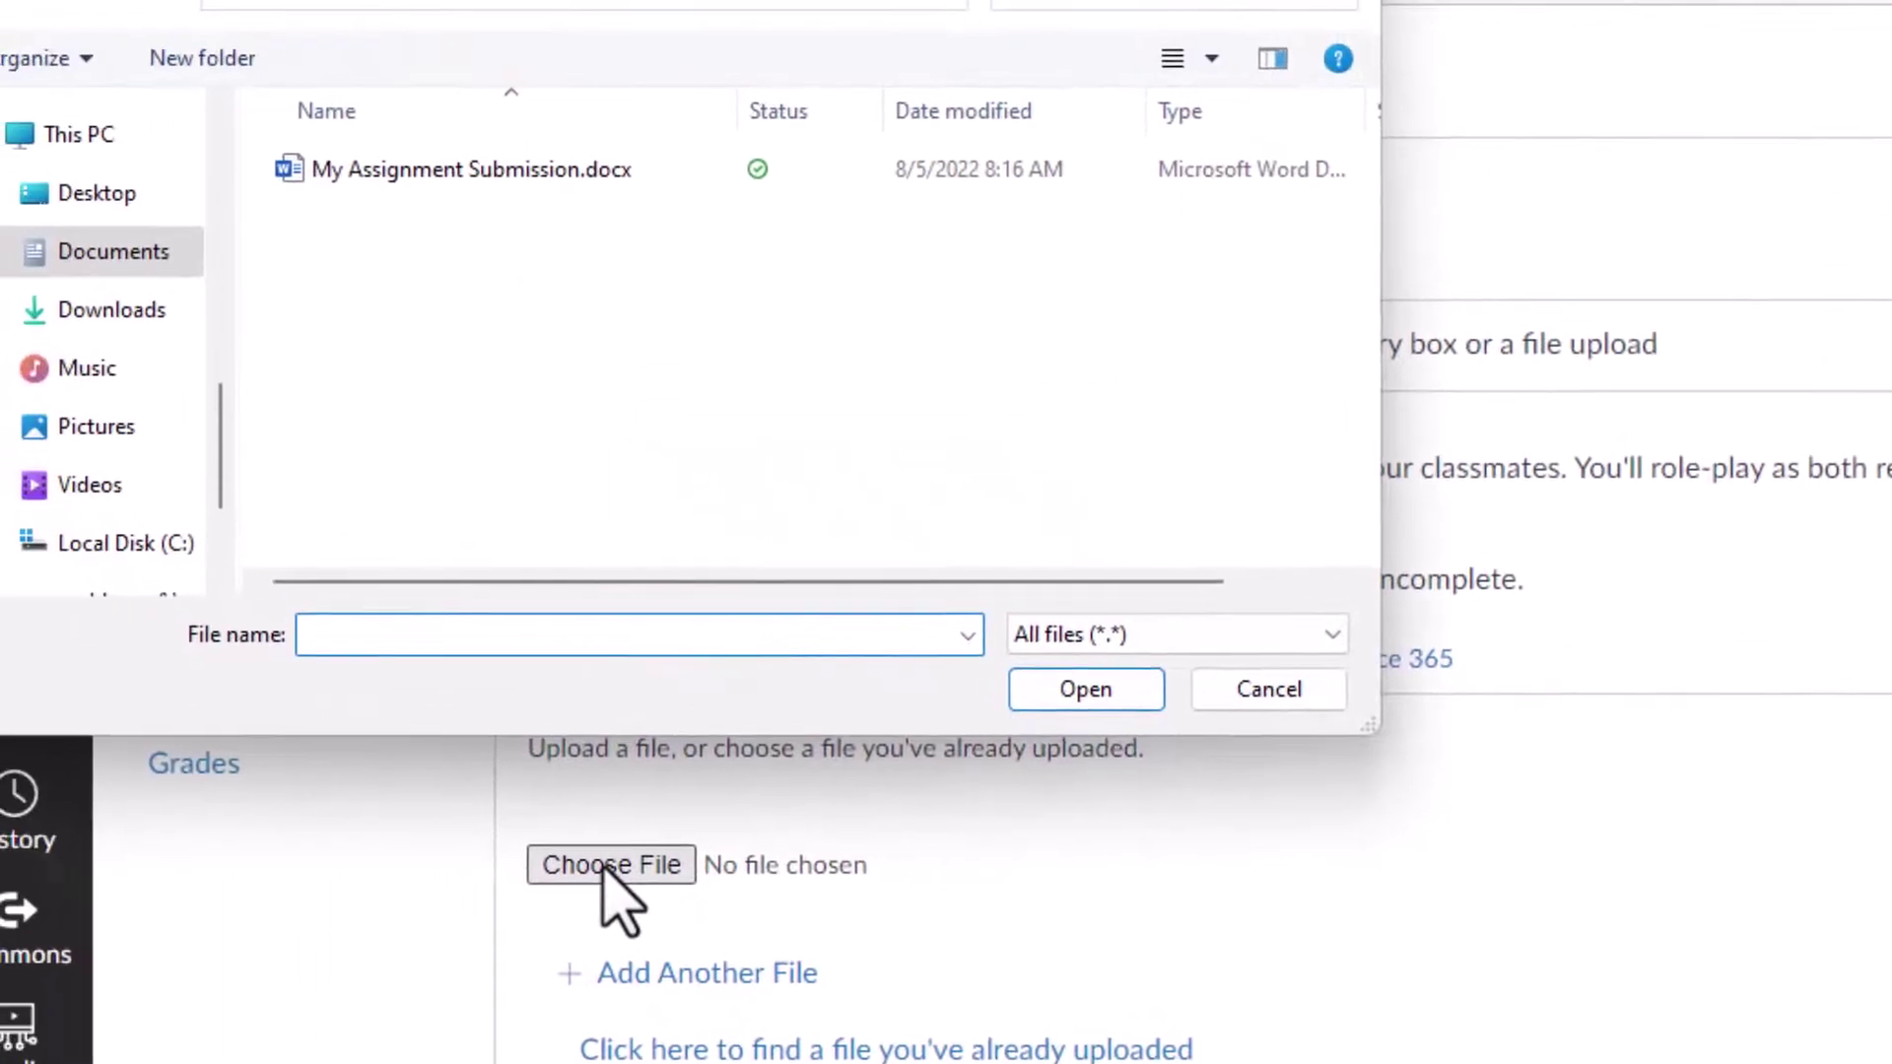
Choose My Assignment Submission.docx in the file dialog and attach it
{"action": "left_click", "coordinate": [355, 178]}
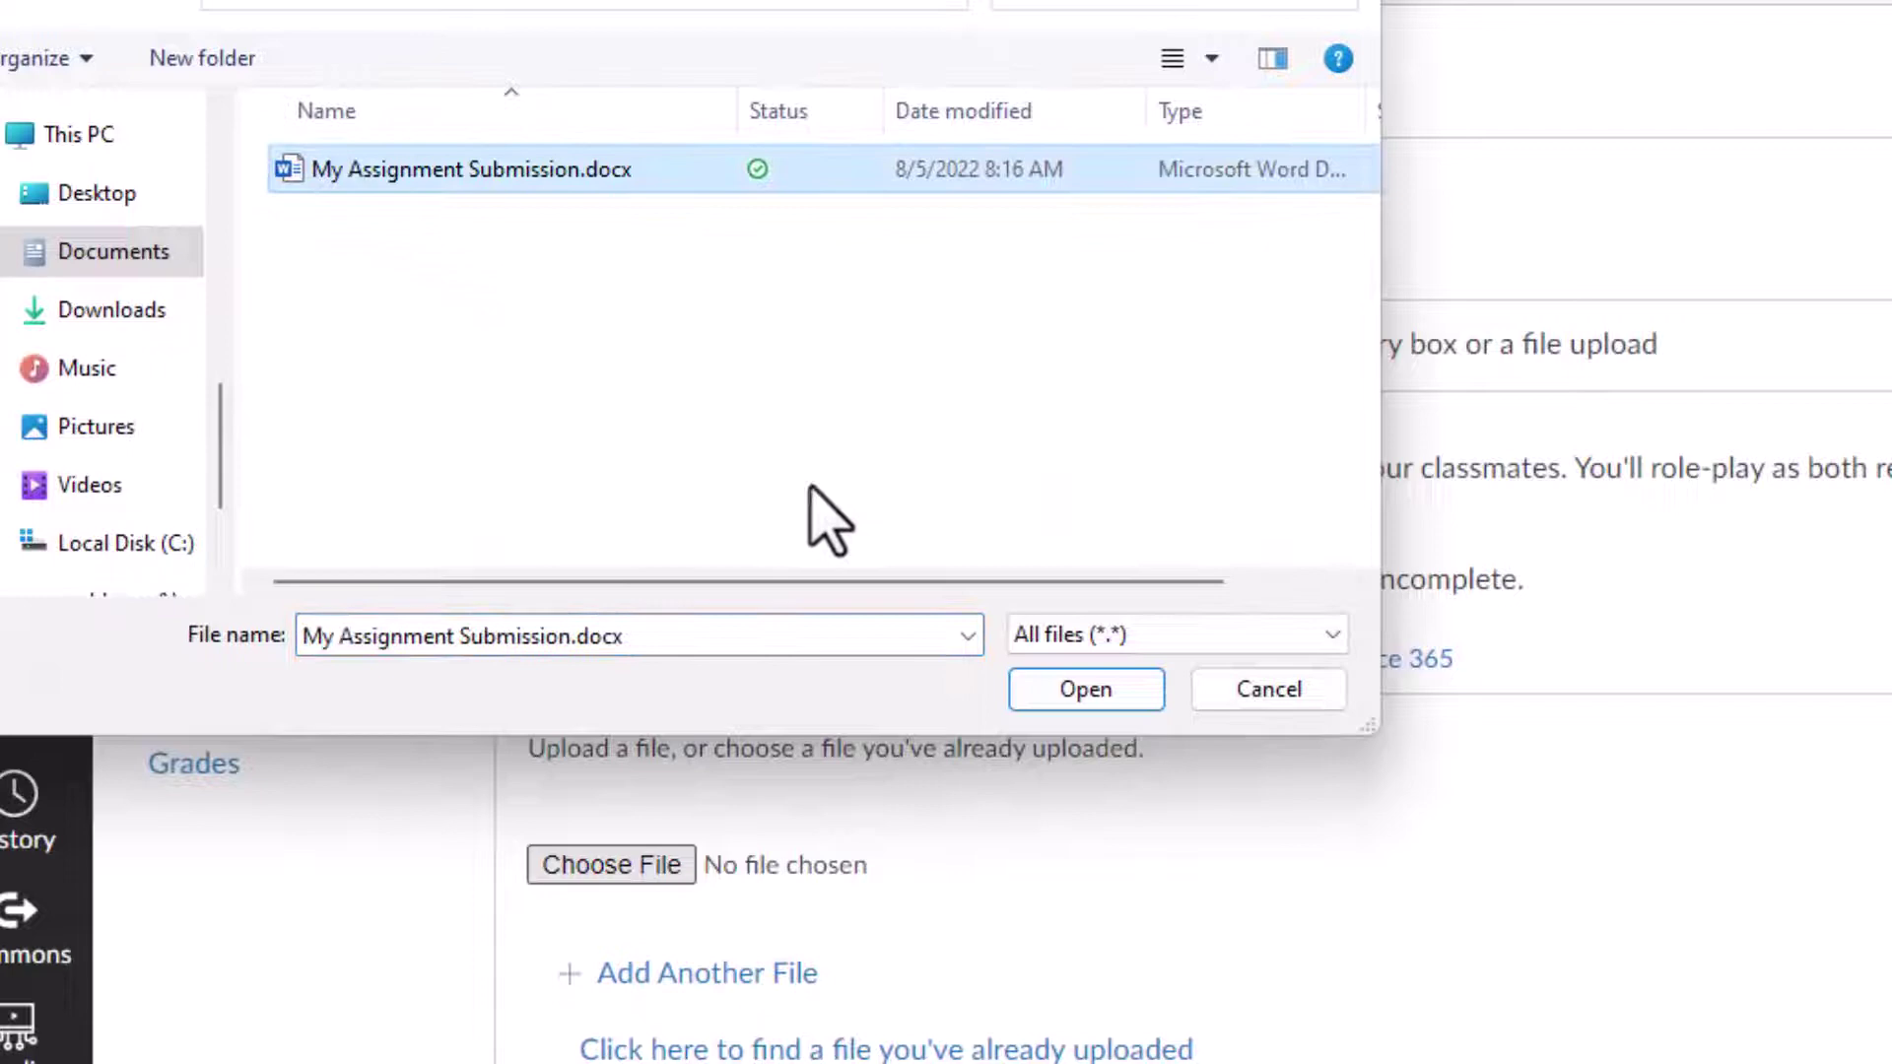
{"action": "left_click", "coordinate": [1061, 698]}
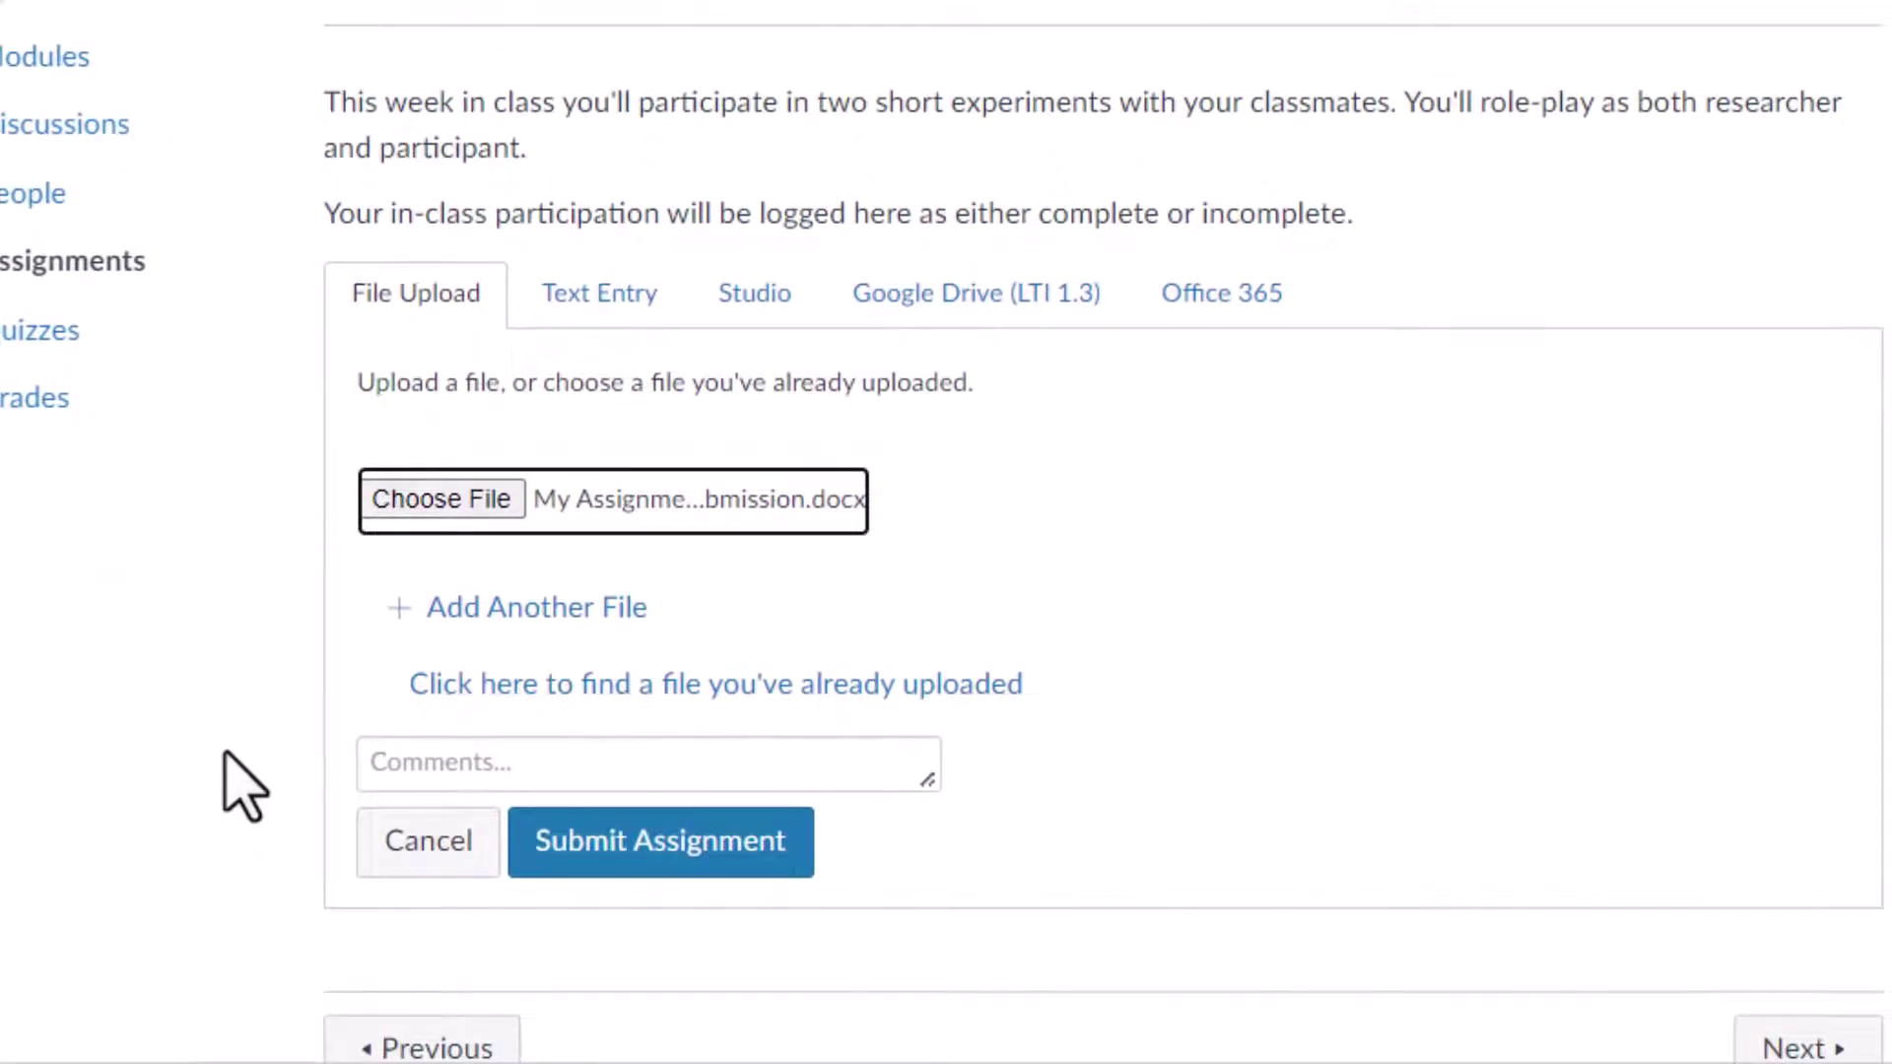
Comment "I enjoyed doing this assignment! :)" and submit the assignment with the attached docx
{"action": "left_click", "coordinate": [392, 746]}
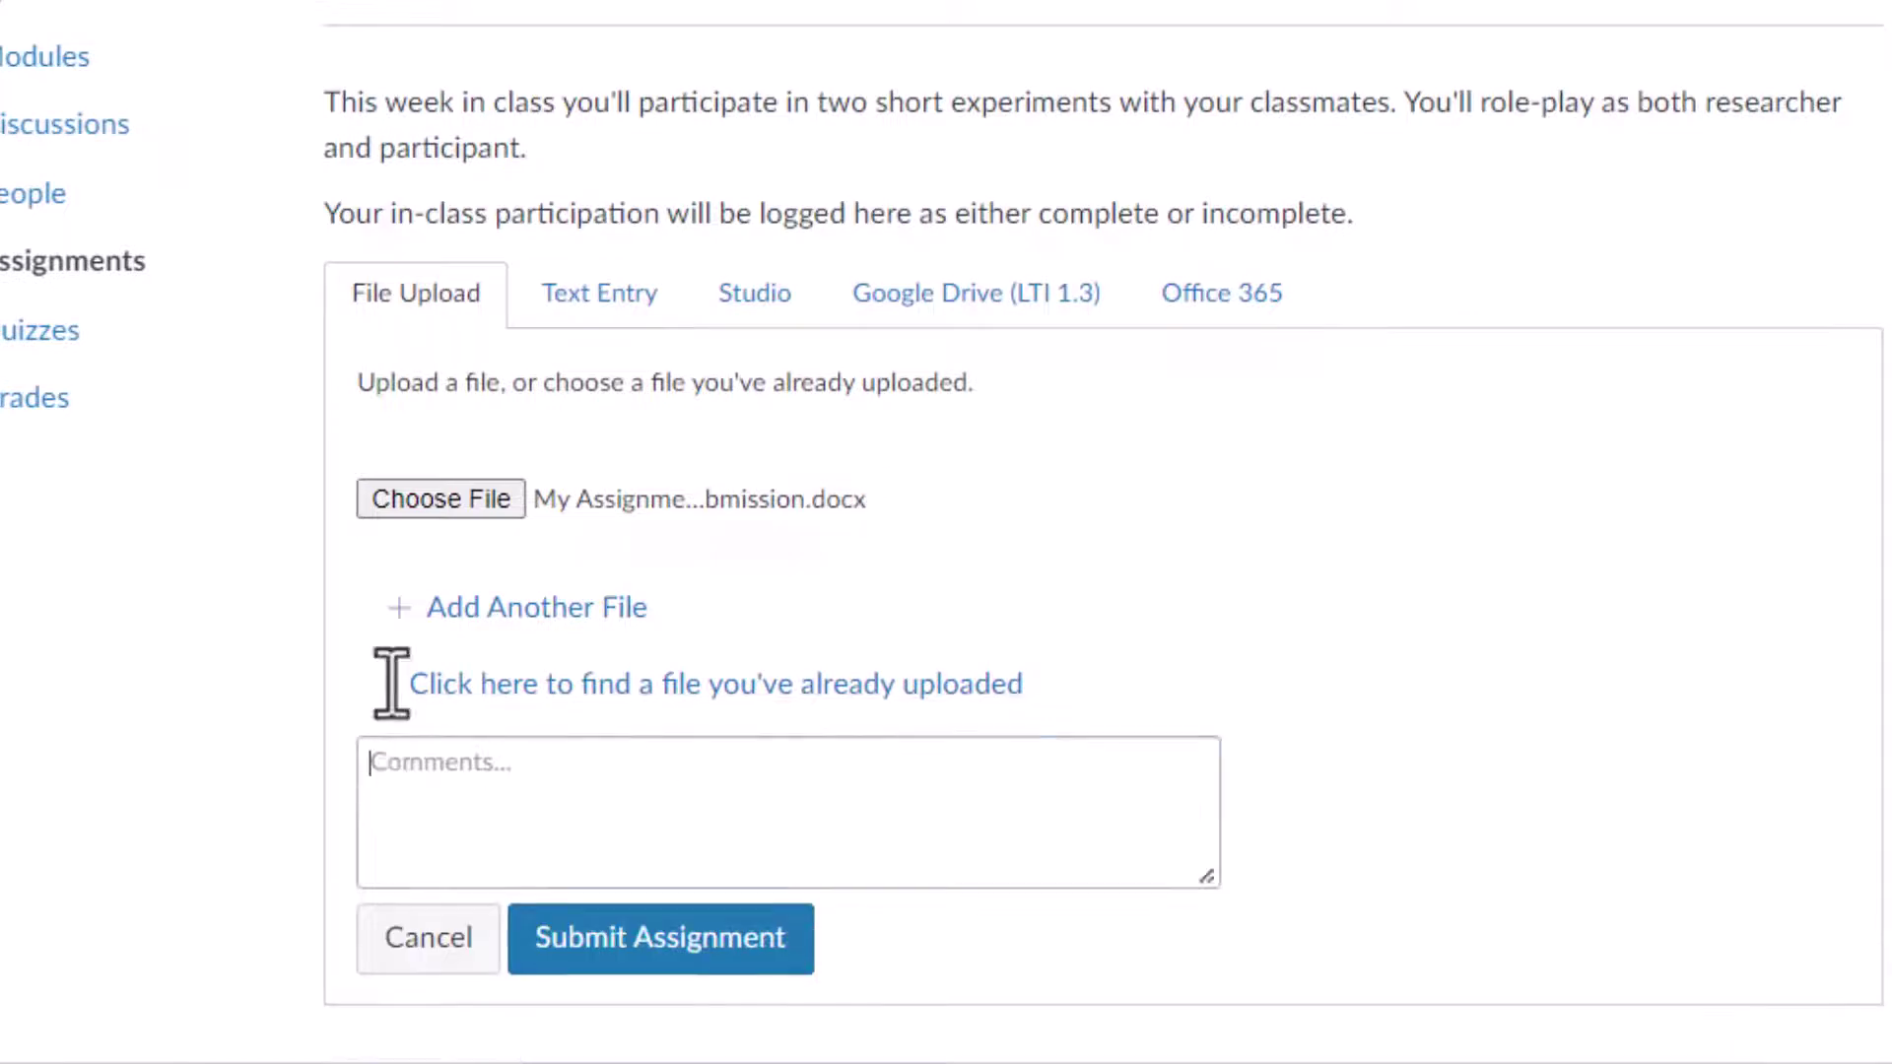
{"action": "type", "text": "I en"}
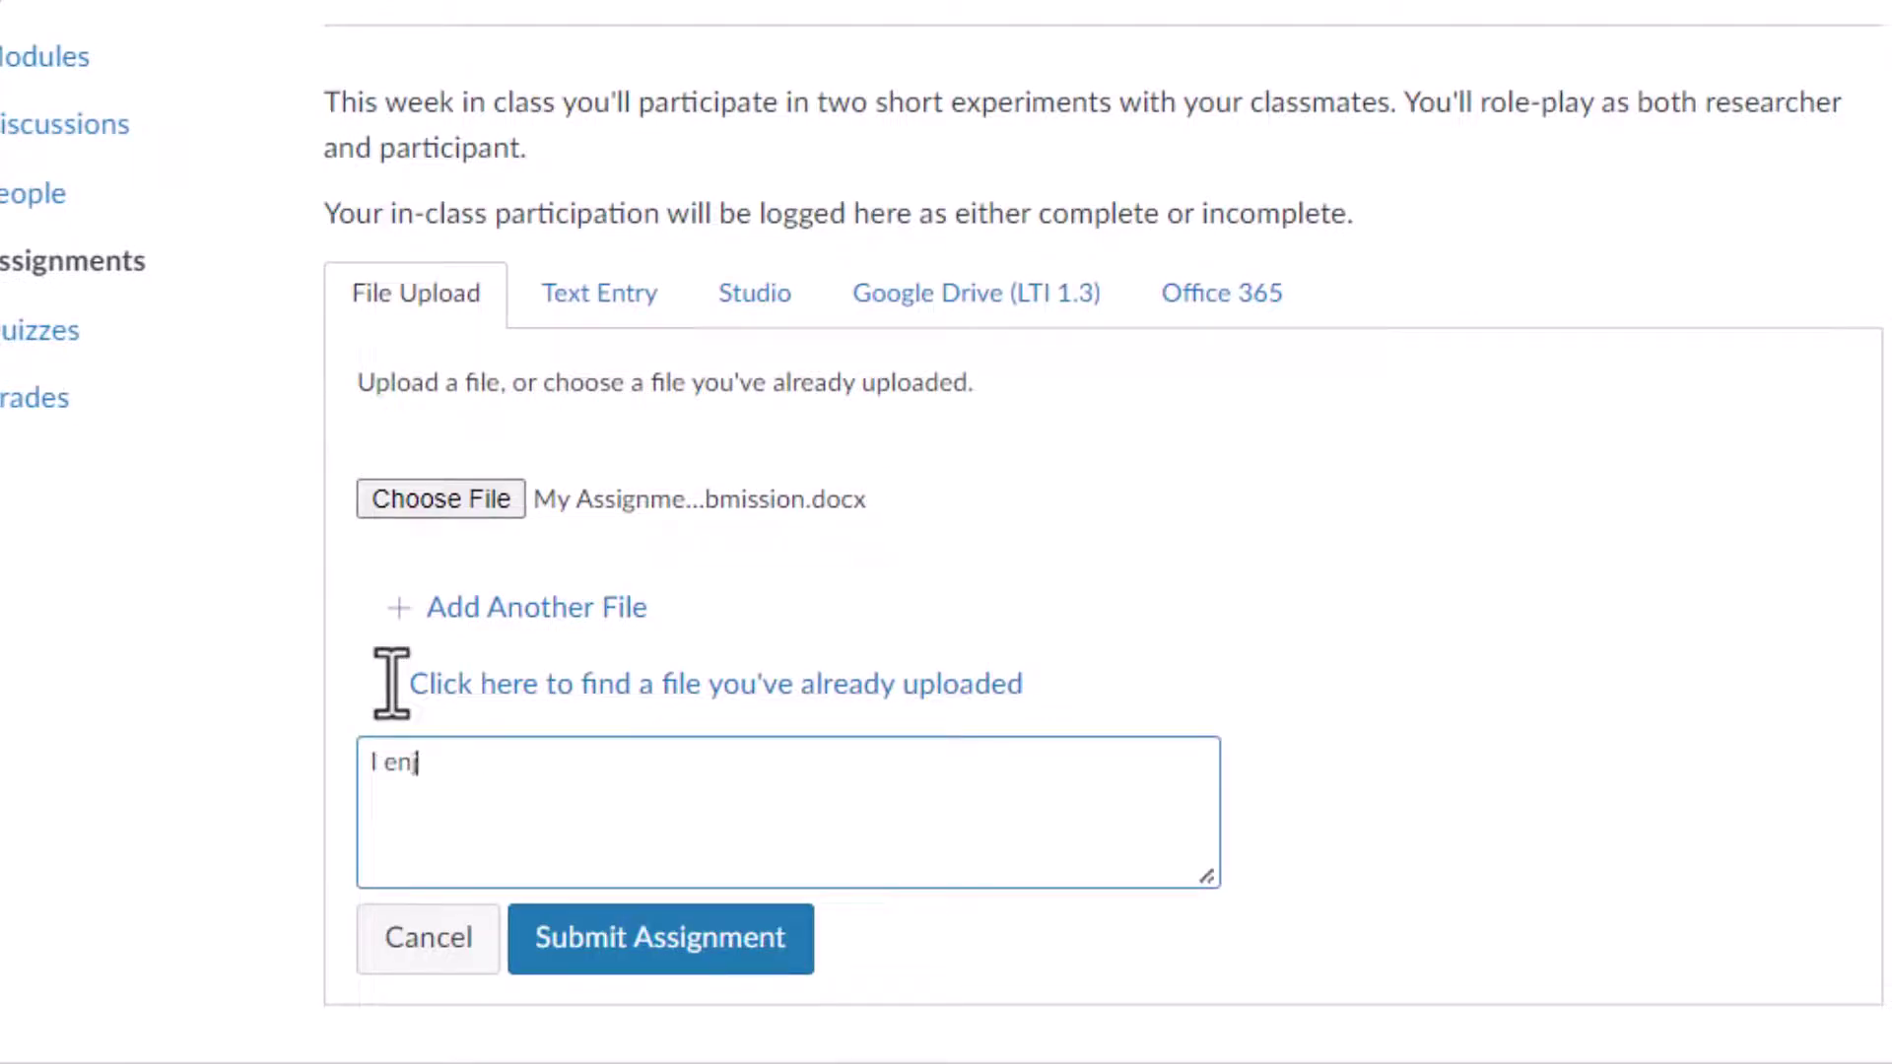
{"action": "type", "text": "joyed "}
{"action": "type", "text": "doing th"}
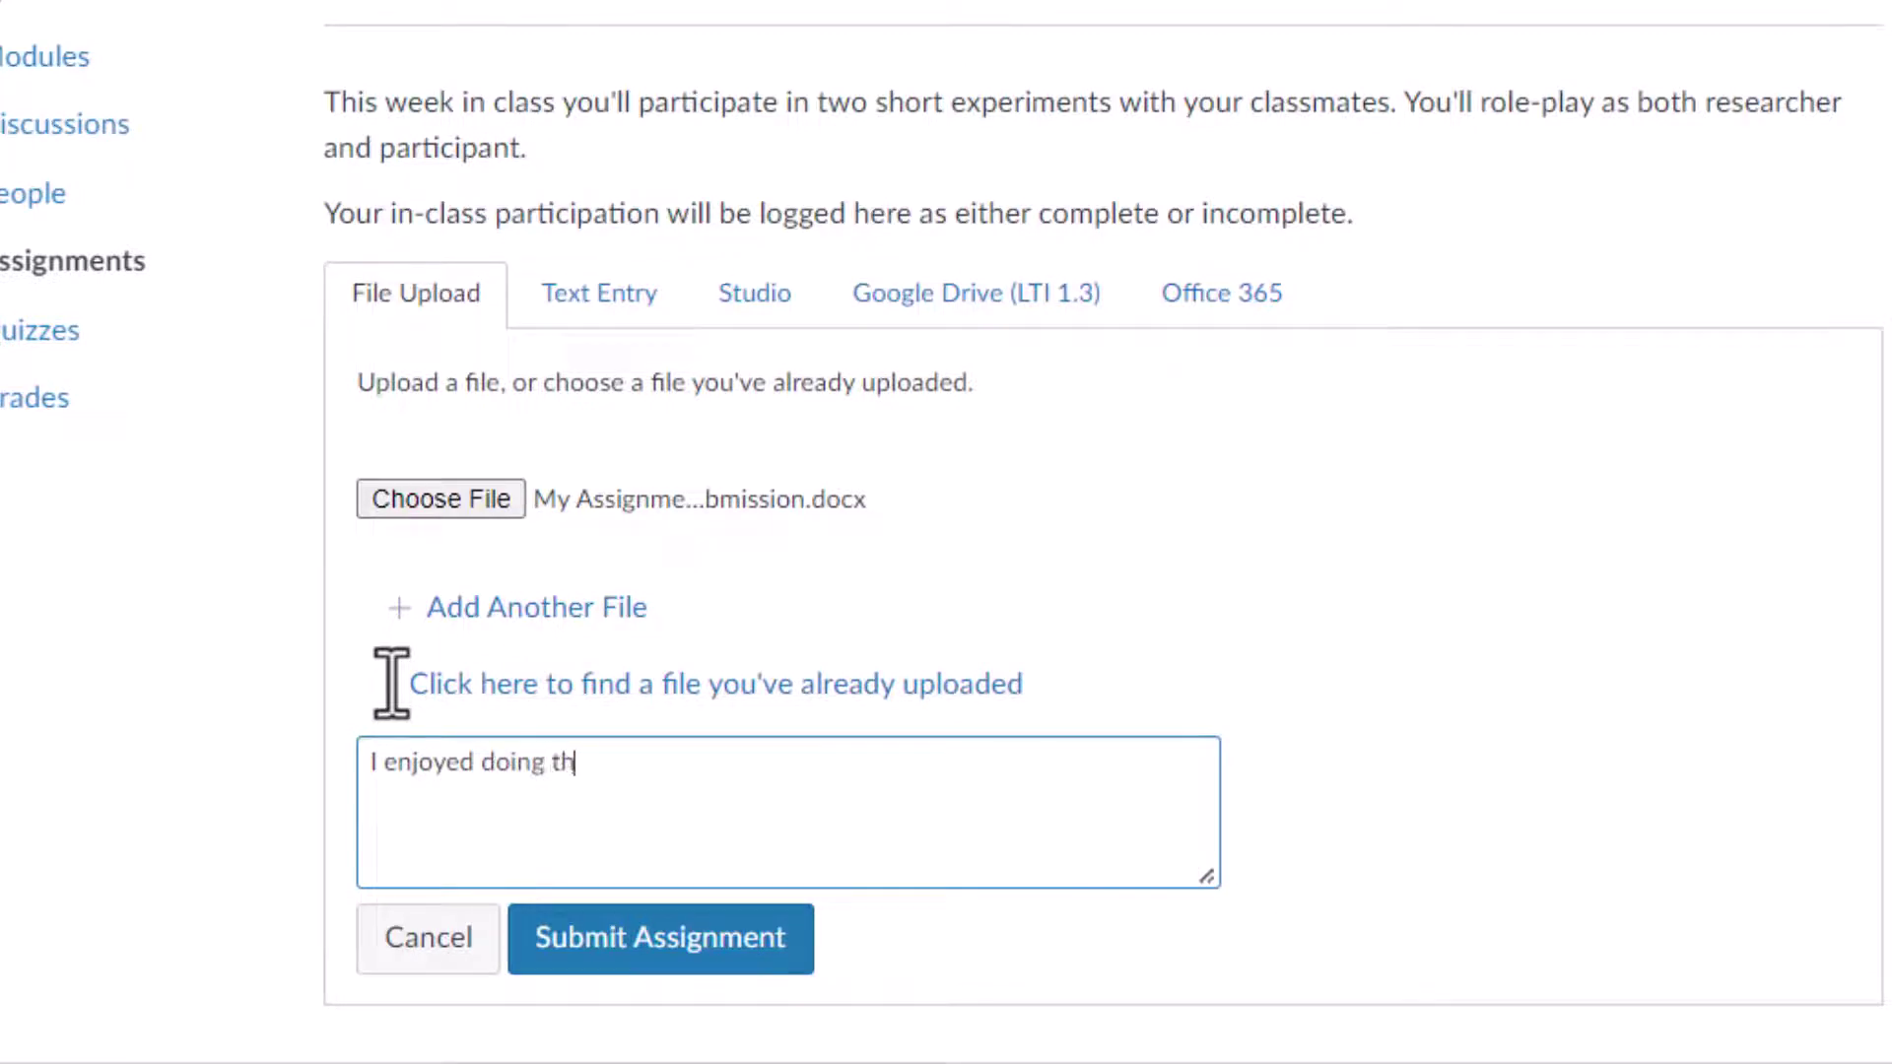
{"action": "type", "text": "is assign"}
{"action": "type", "text": "ment! :)"}
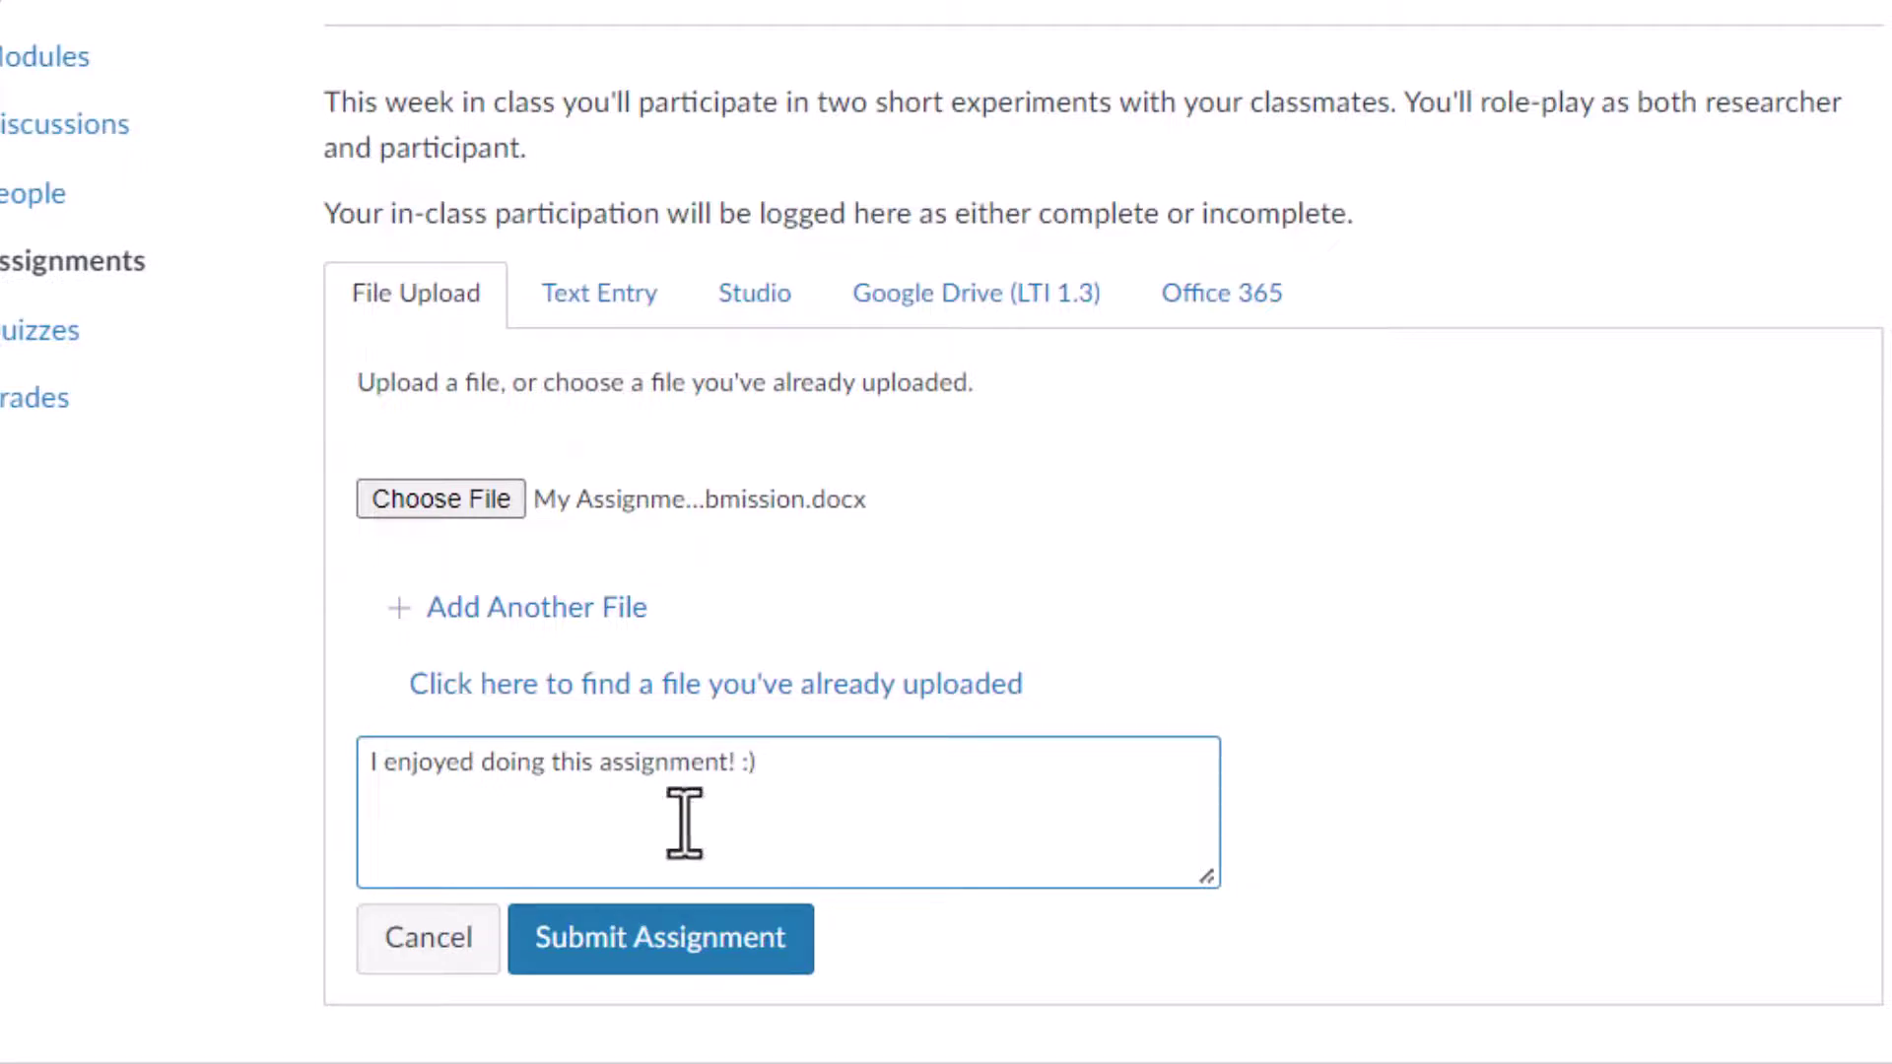
{"action": "left_click", "coordinate": [673, 941]}
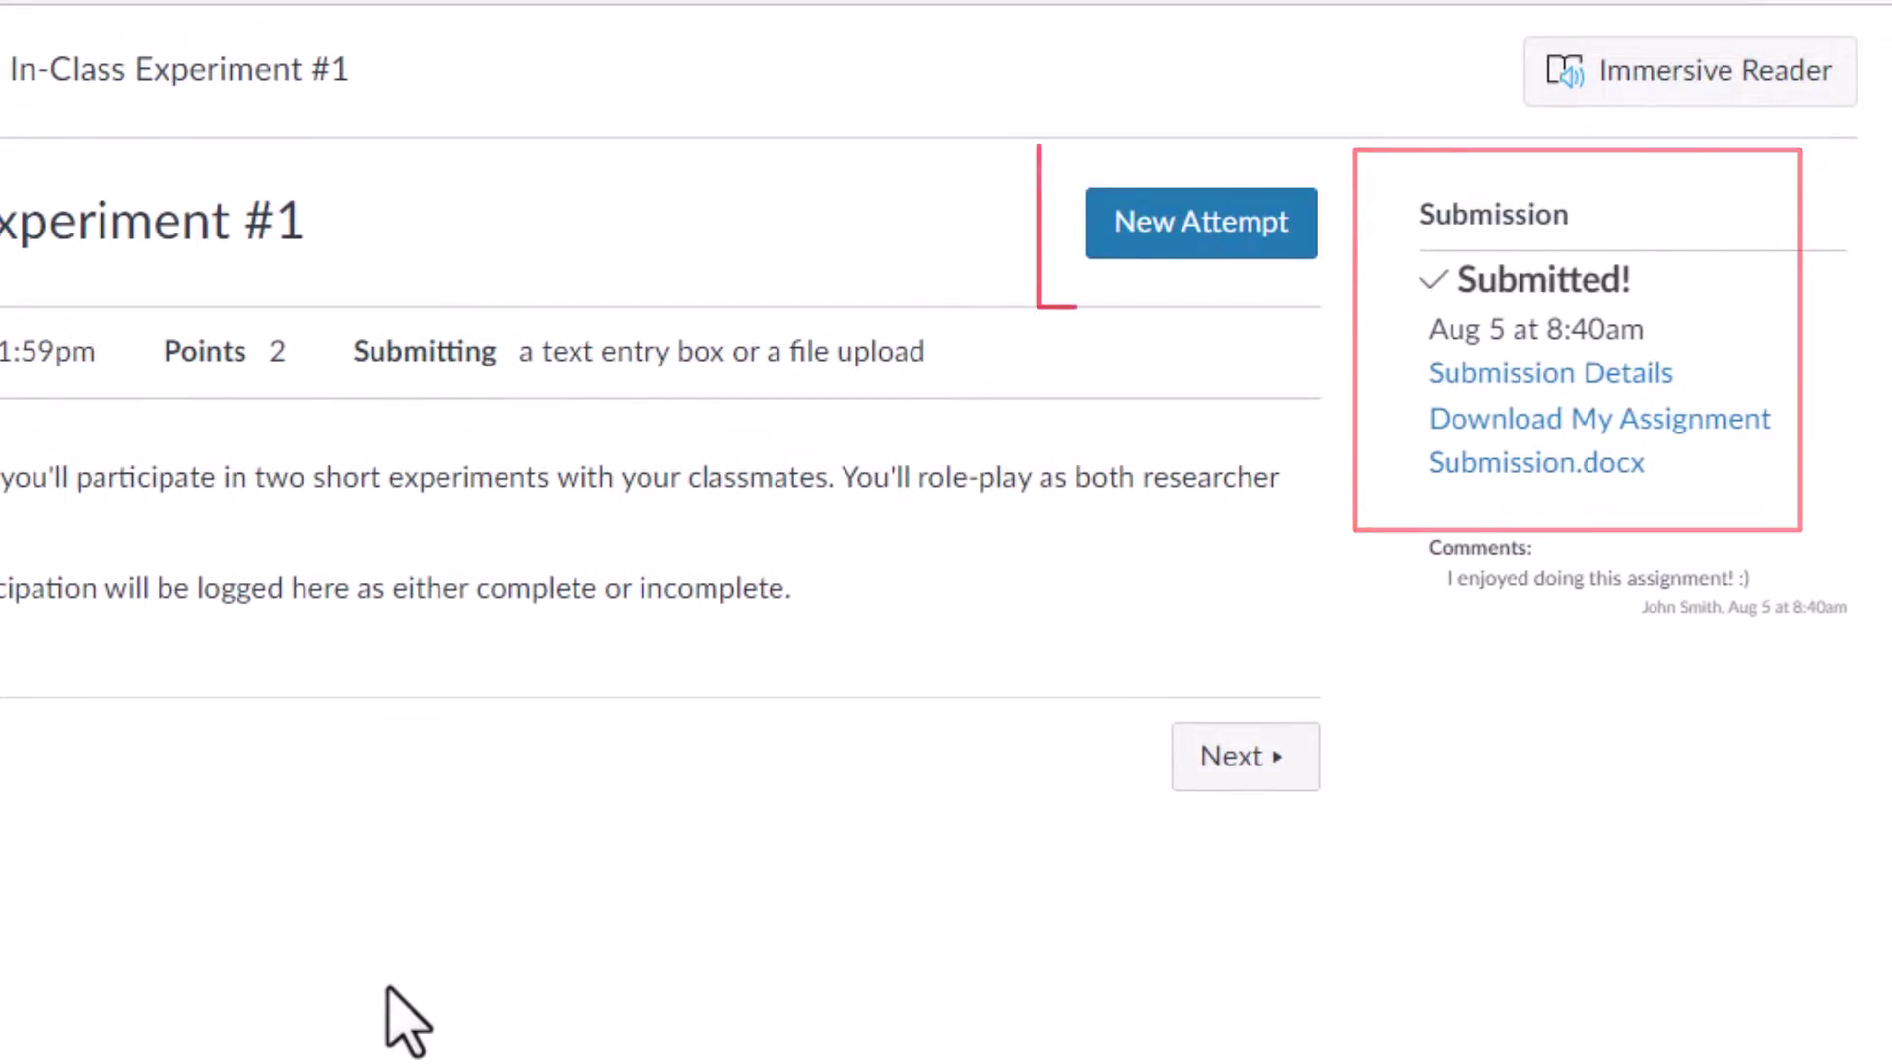
View the In-Class Experiment #1 Submission Details with the docx, submission time and comment
{"action": "left_click", "coordinate": [1494, 379]}
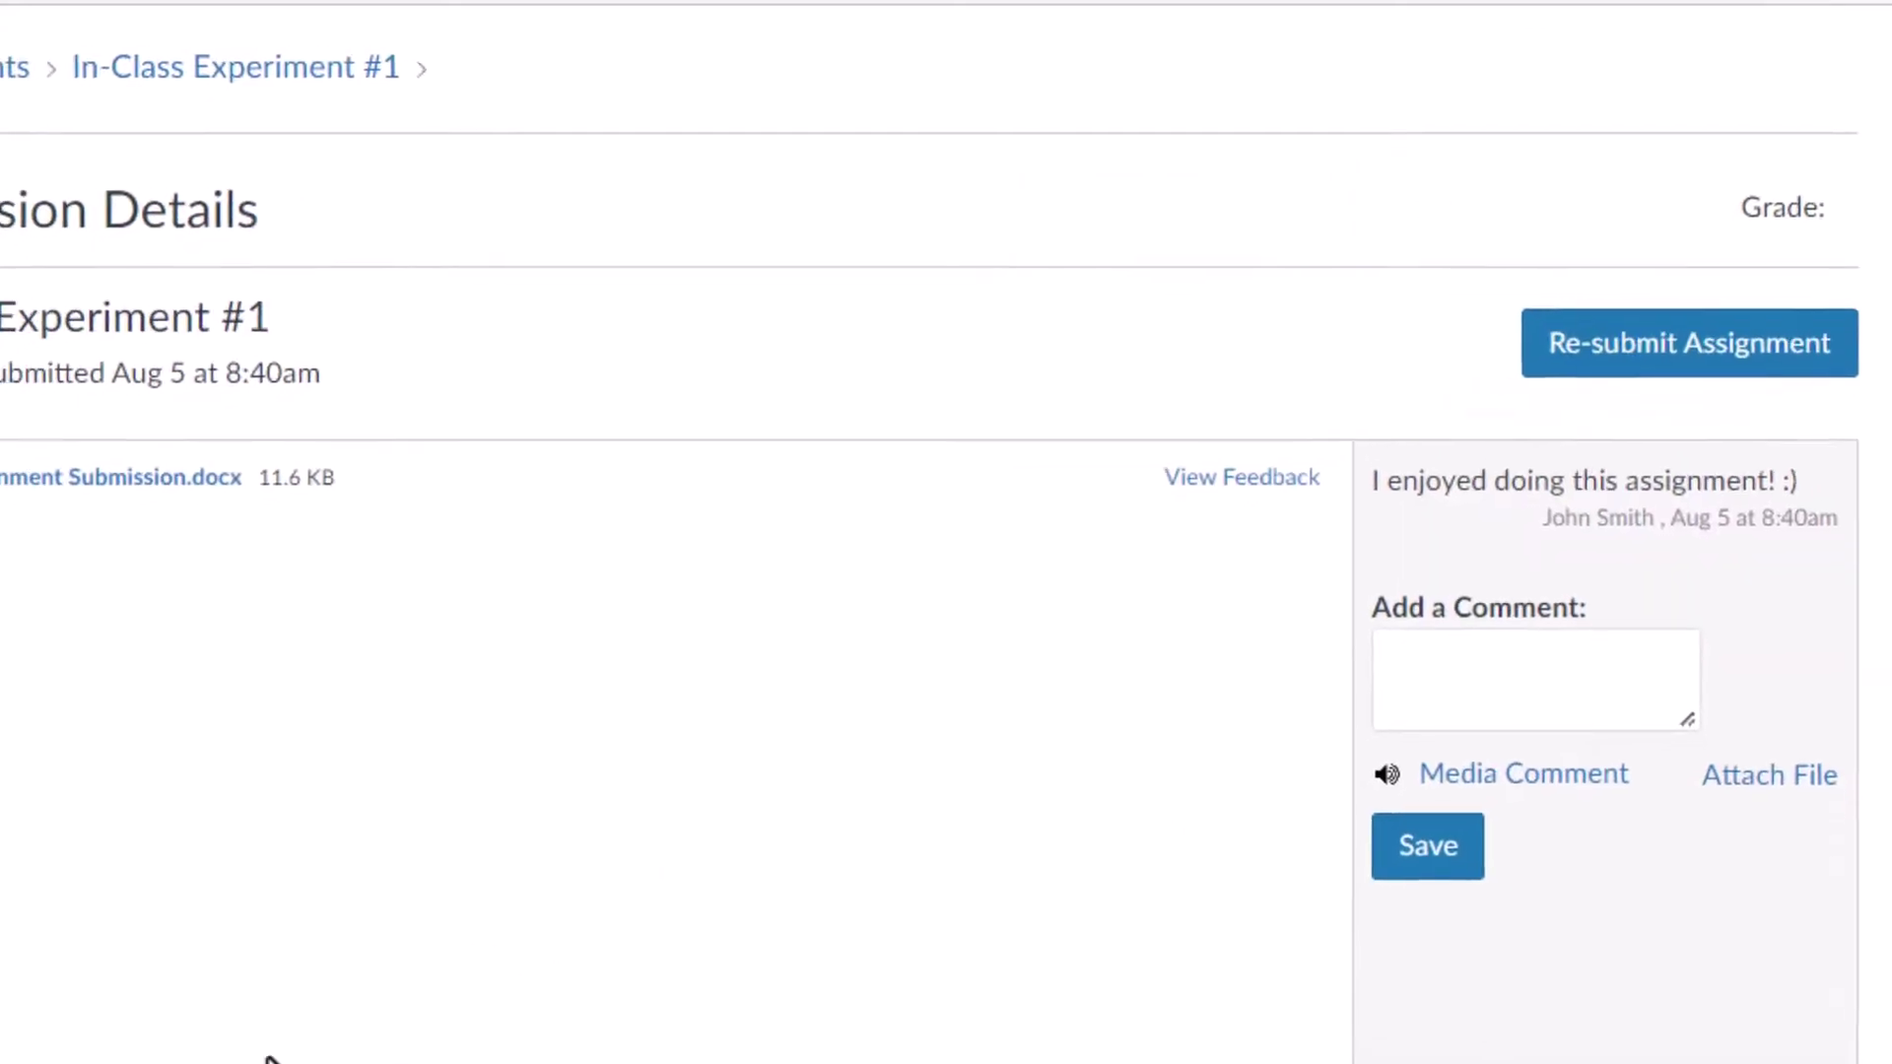